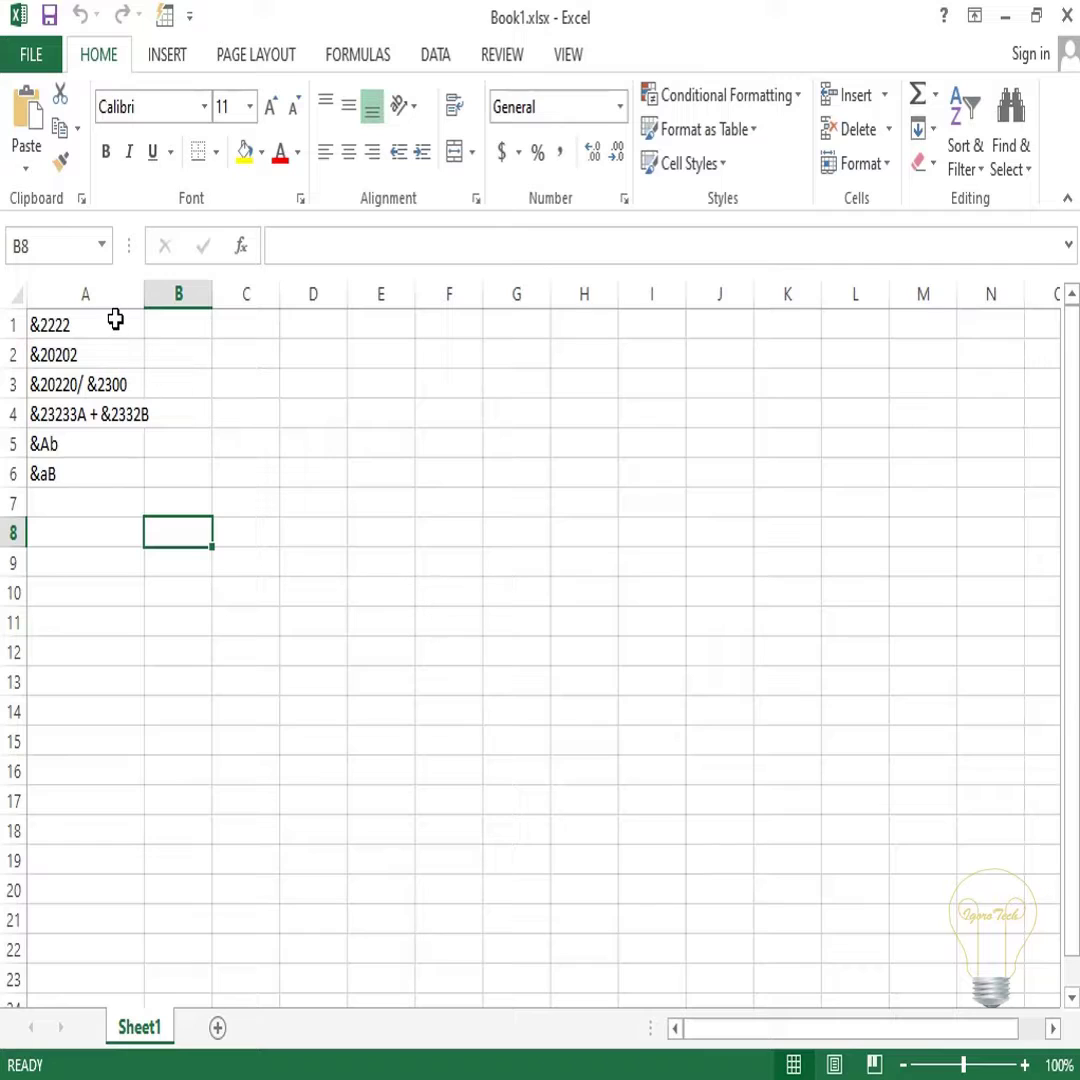
Step: Remove every ampersand from the six column A entries with Find and Replace, then undo it
drag(113, 318, 115, 462)
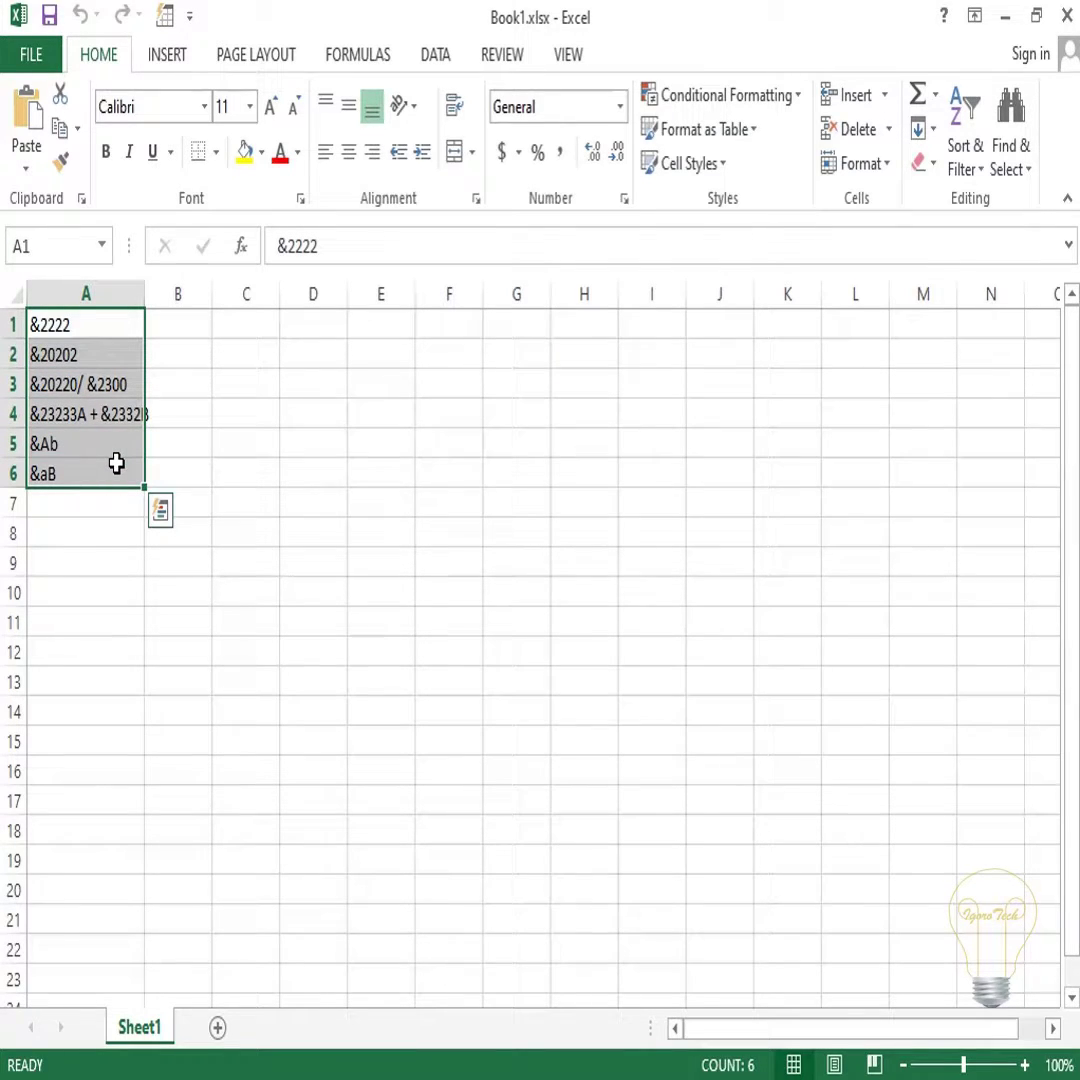
key(ctrl+h)
text(&)
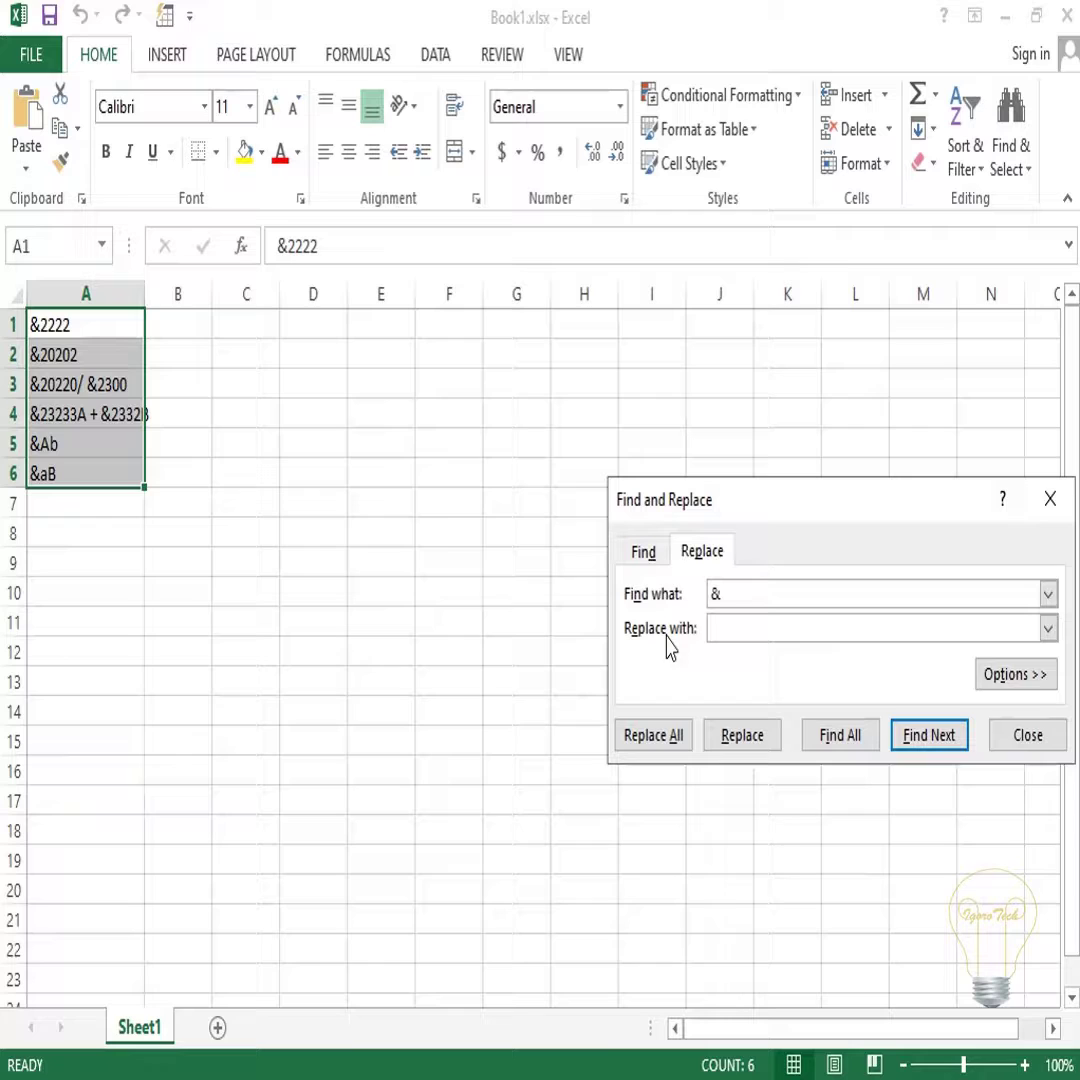
click(750, 628)
click(660, 740)
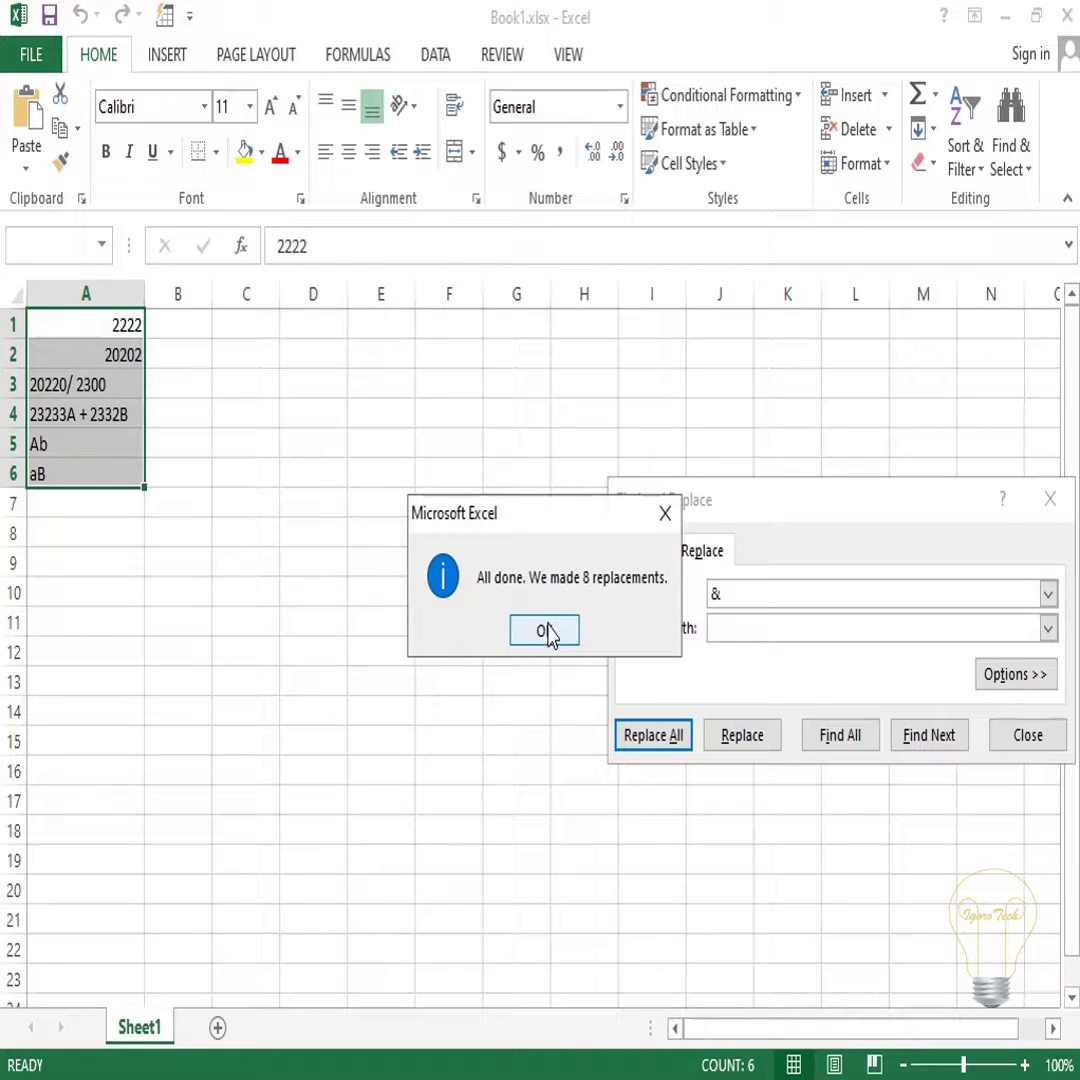
click(547, 632)
click(1024, 740)
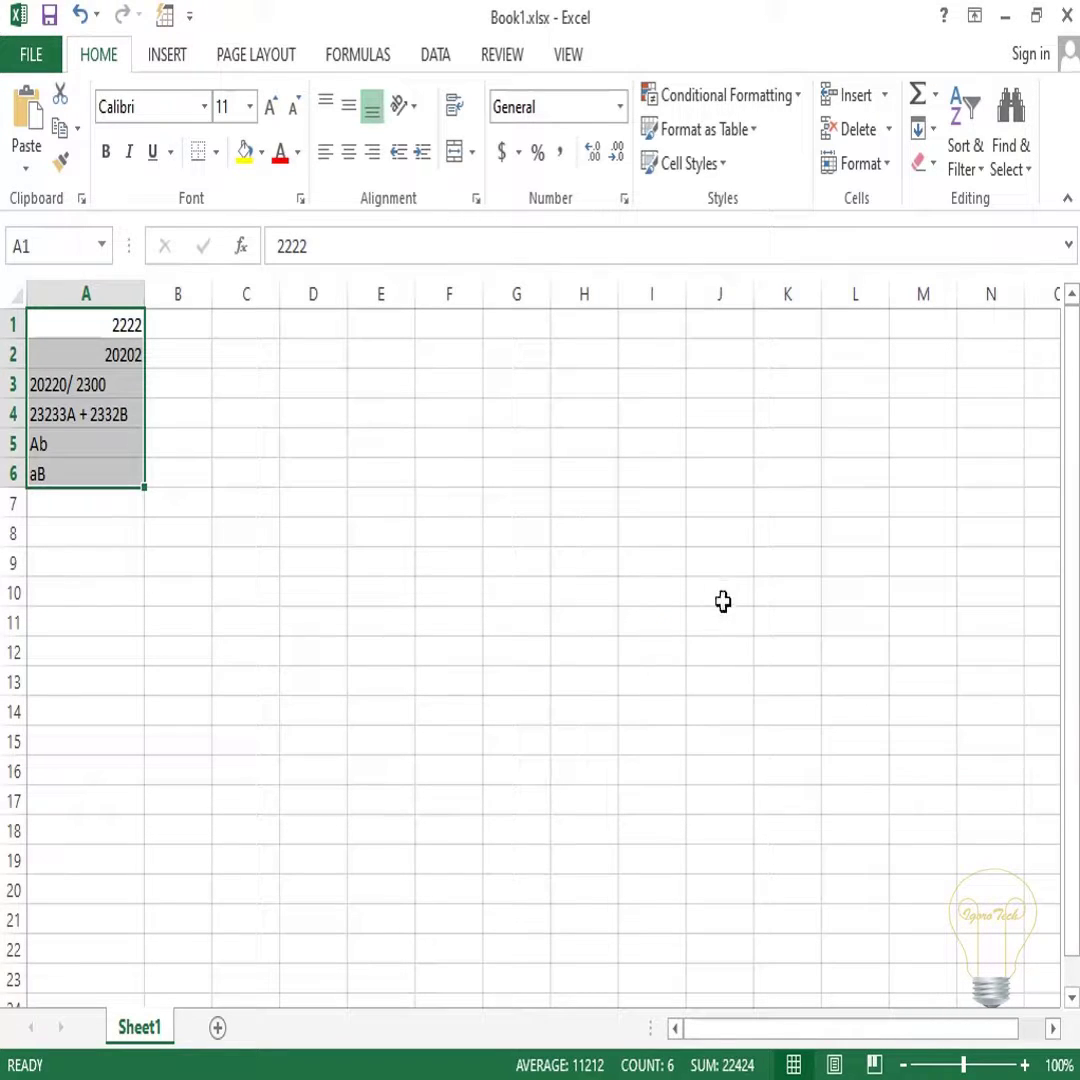
click(719, 594)
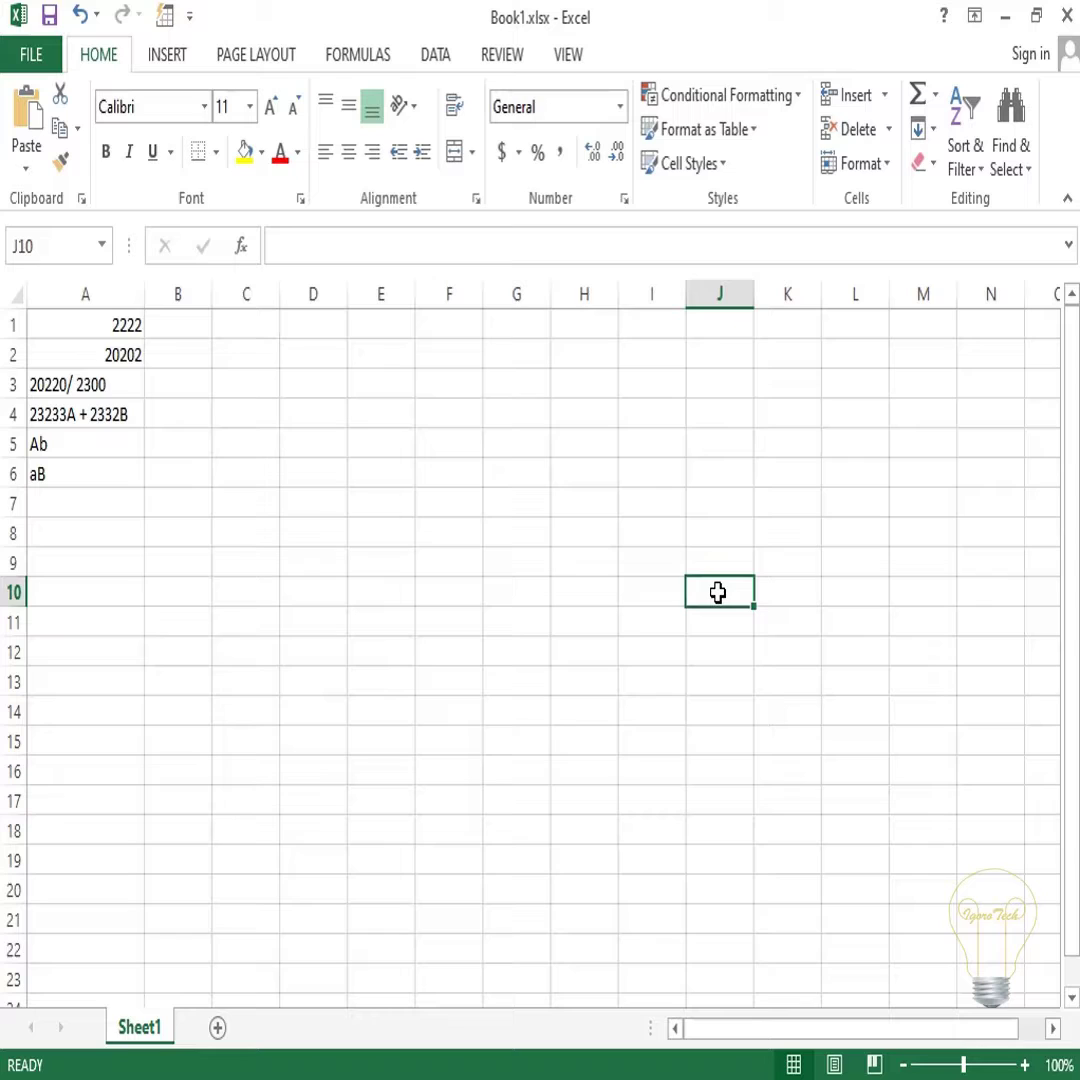
key(ctrl+z)
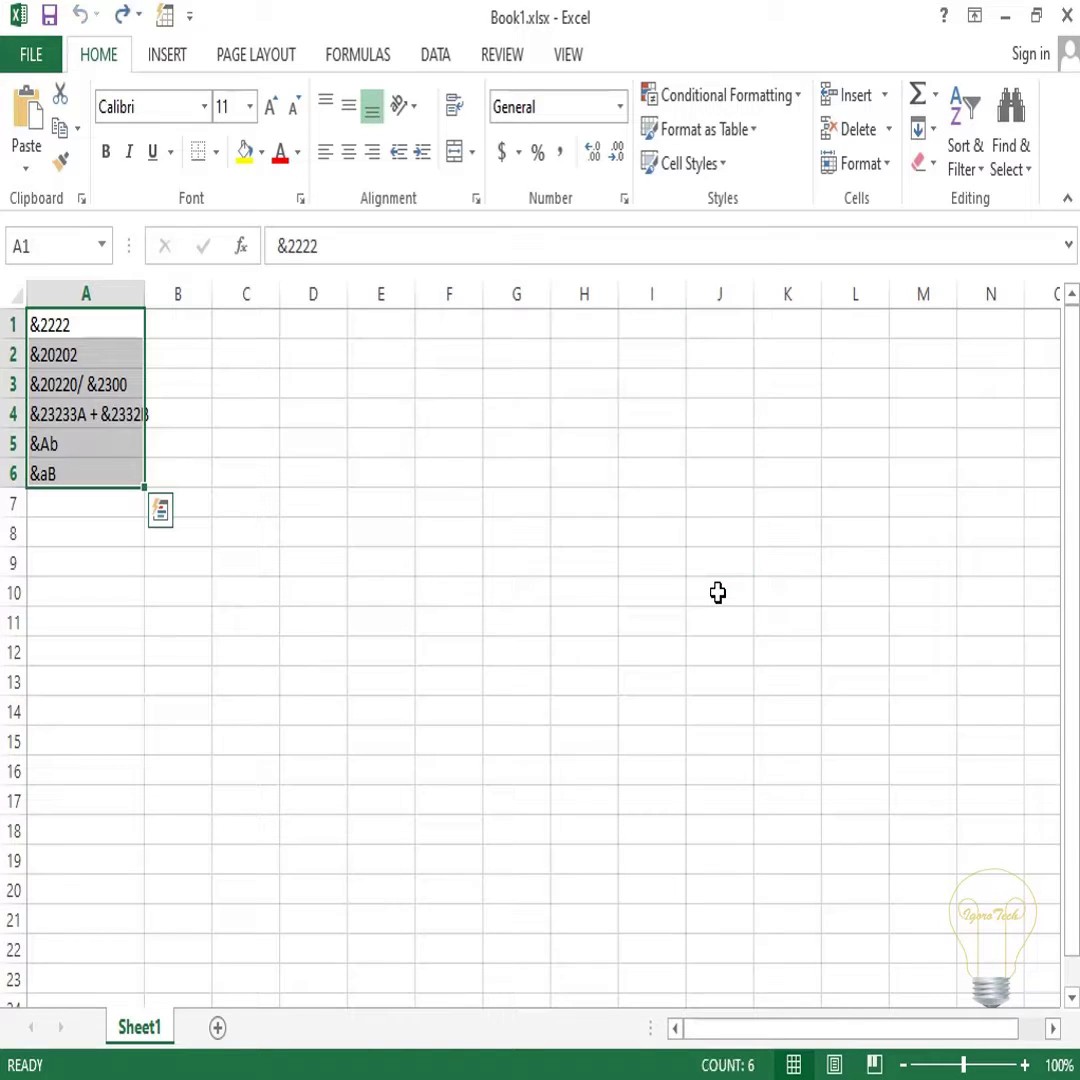
click(591, 562)
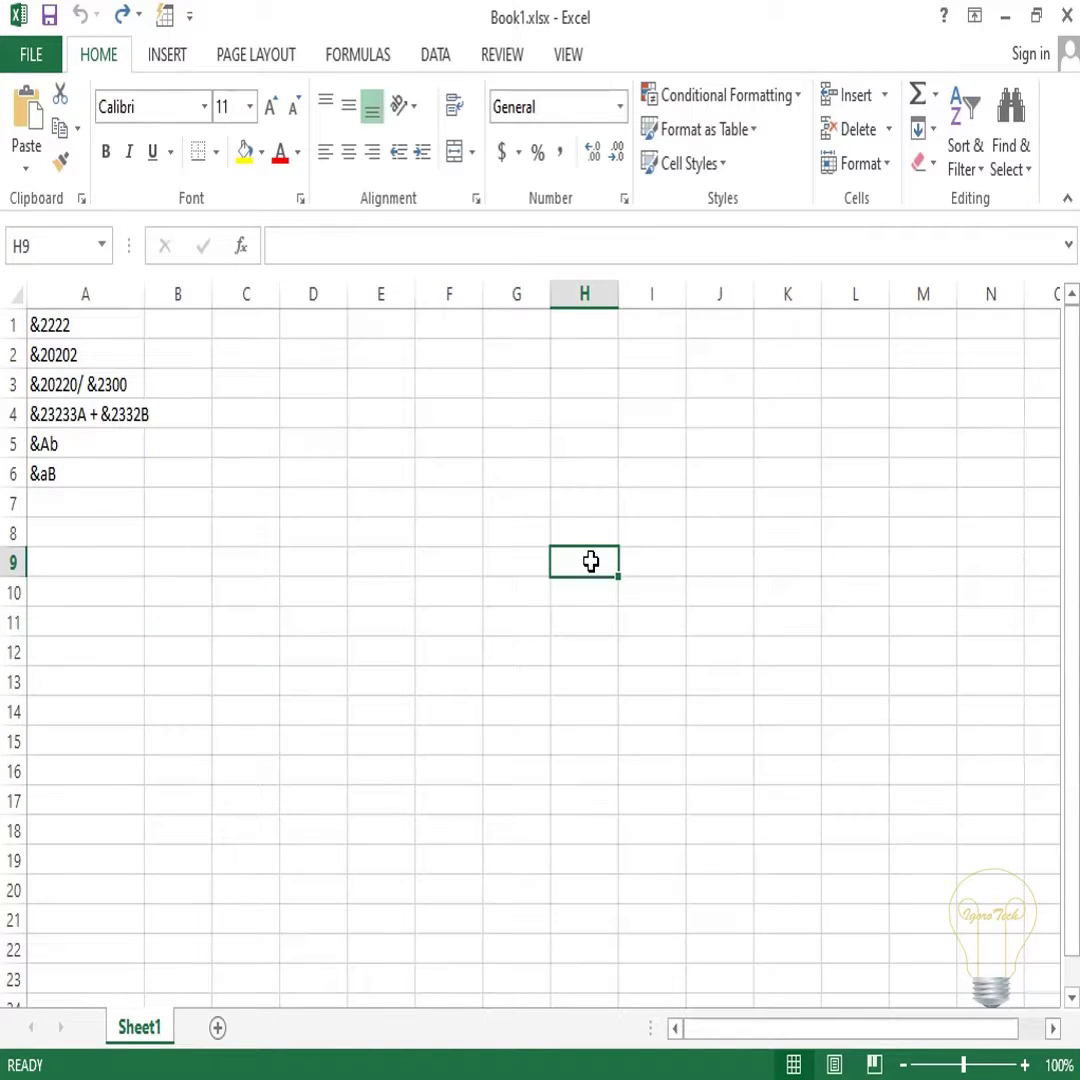
Step: Replace lowercase 'a' with nothing using Match case, so only A6's lowercase a is removed
drag(118, 325, 119, 467)
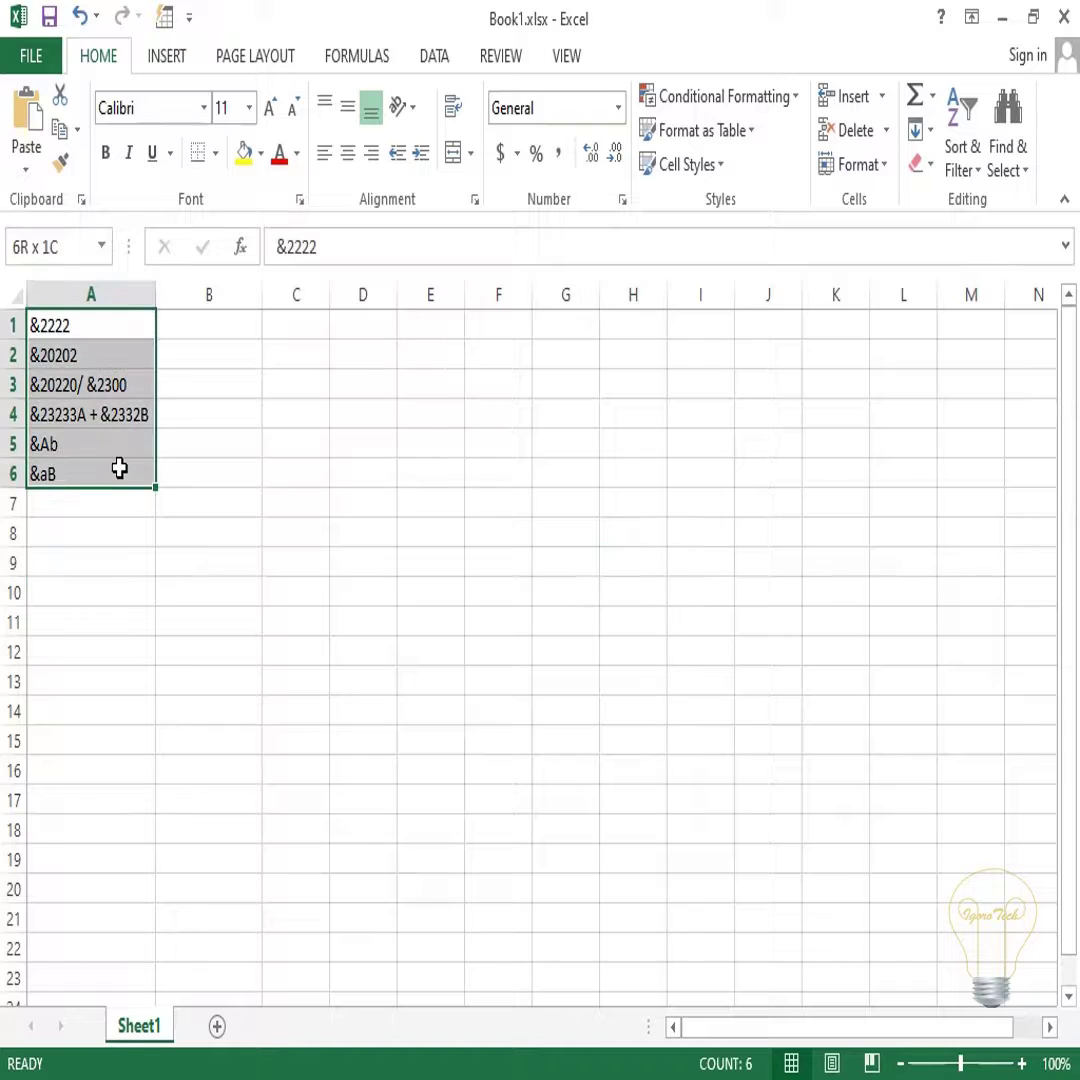
key(ctrl+h)
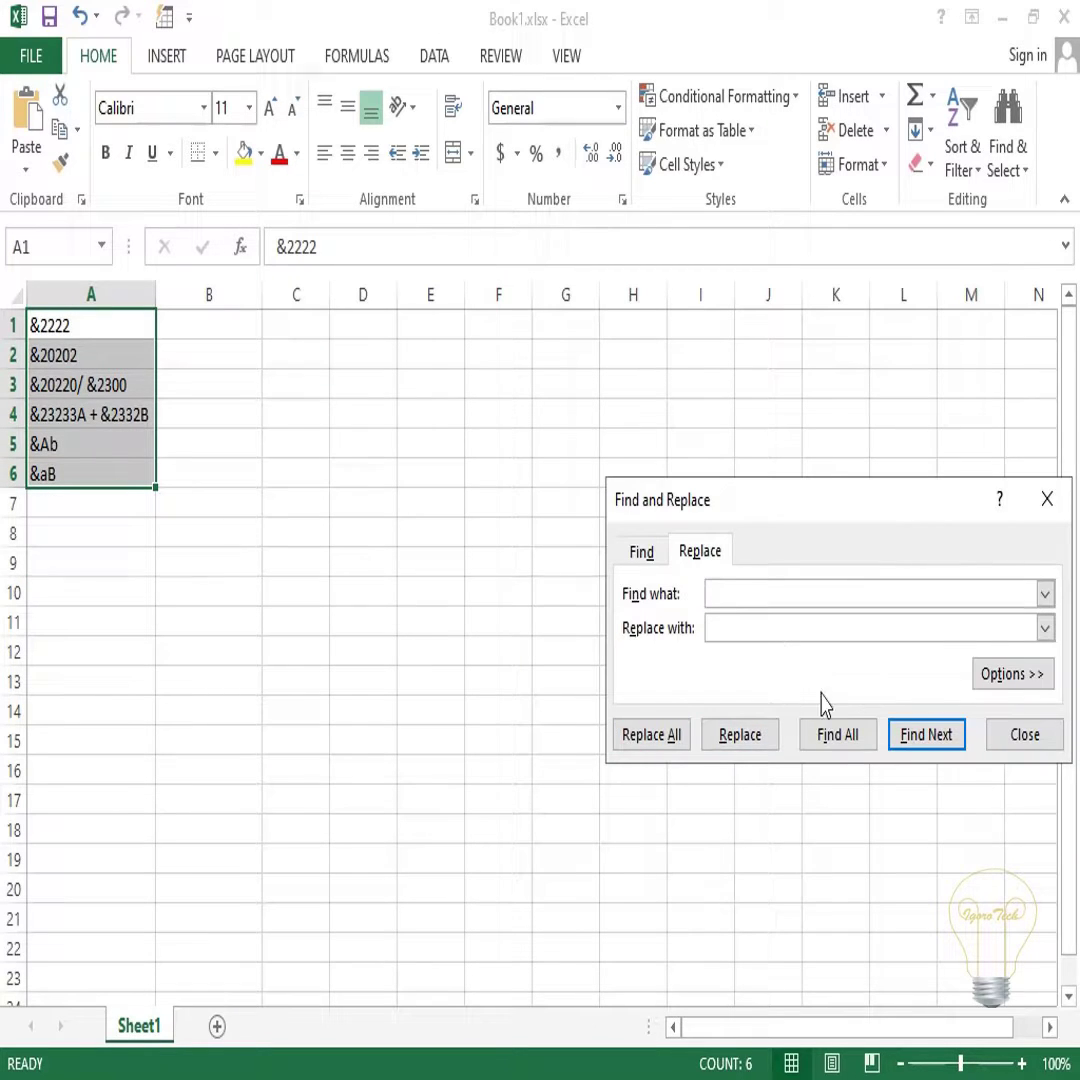
click(995, 675)
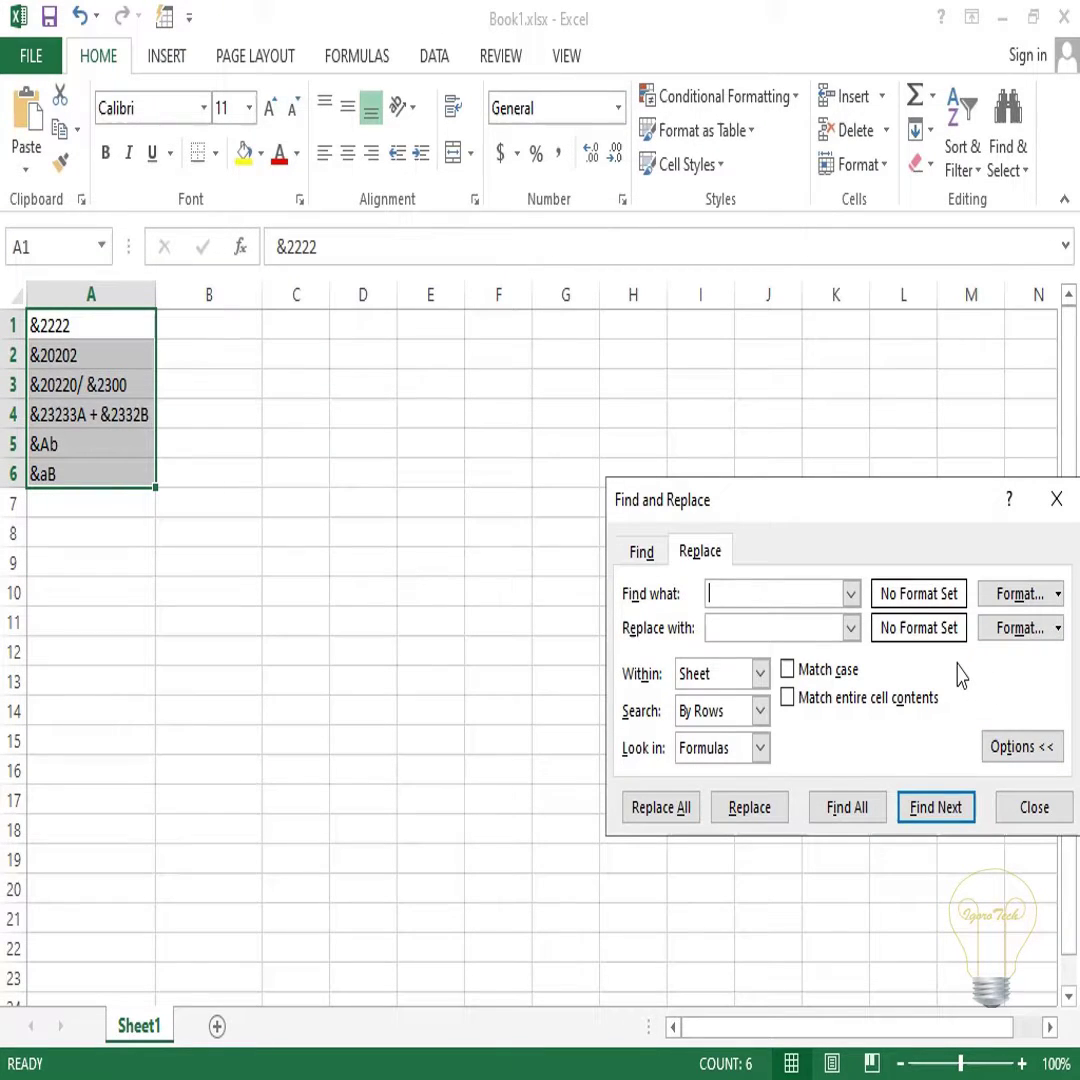
click(788, 670)
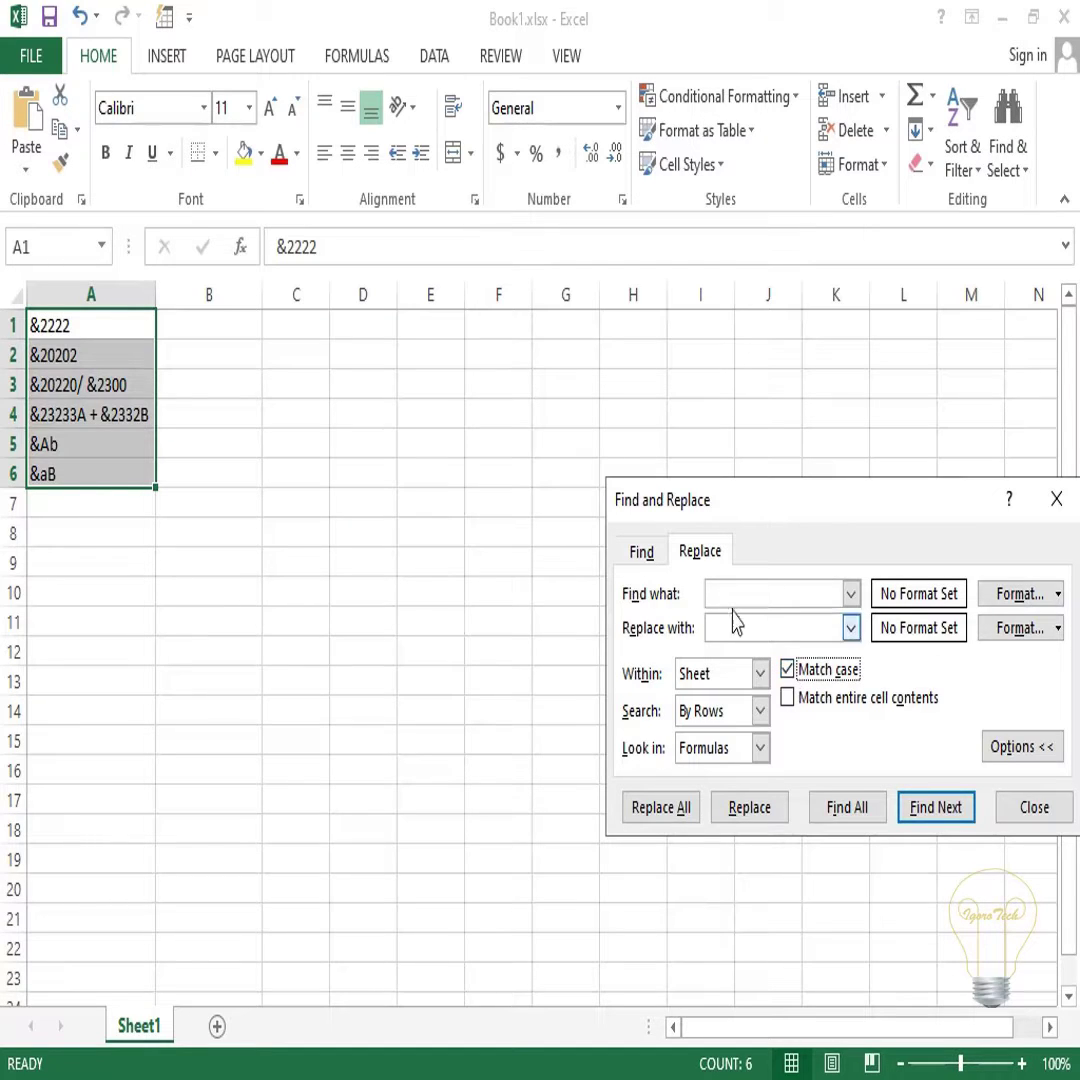
text(a)
click(675, 812)
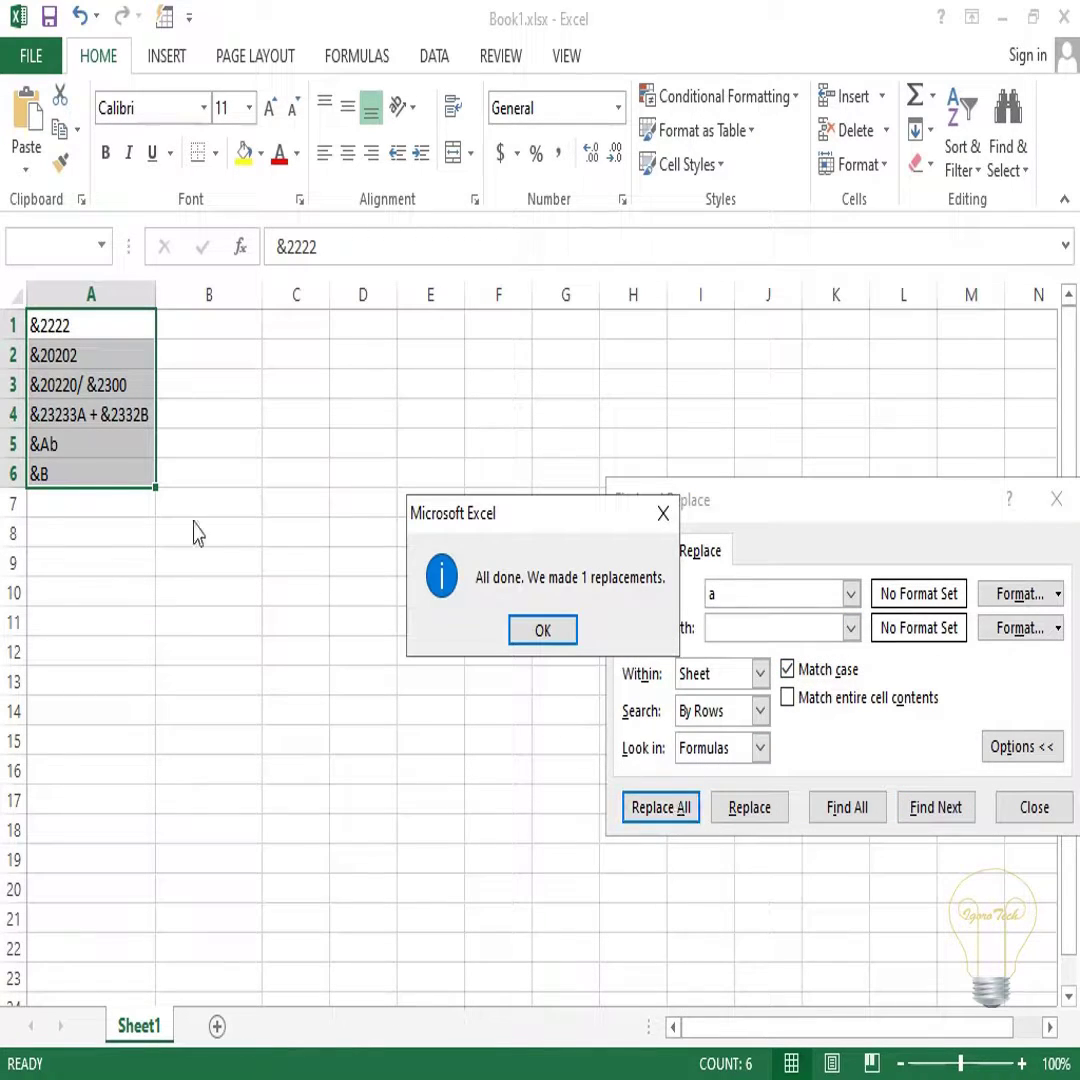
click(522, 634)
click(202, 506)
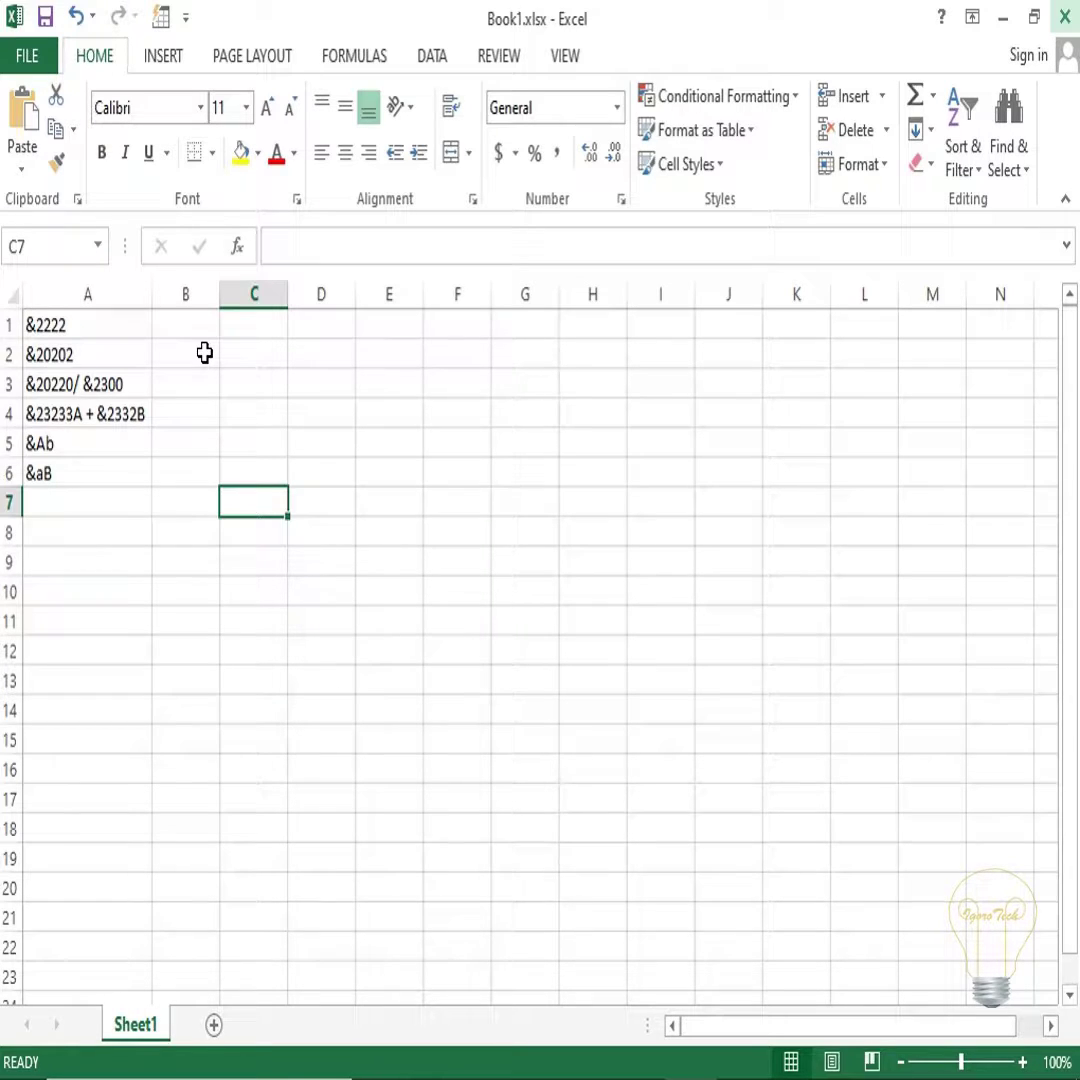
Step: Enter =SUBSTITUTE(A1,"&","") in B1 to show A1 without its ampersand
click(193, 325)
text(=)
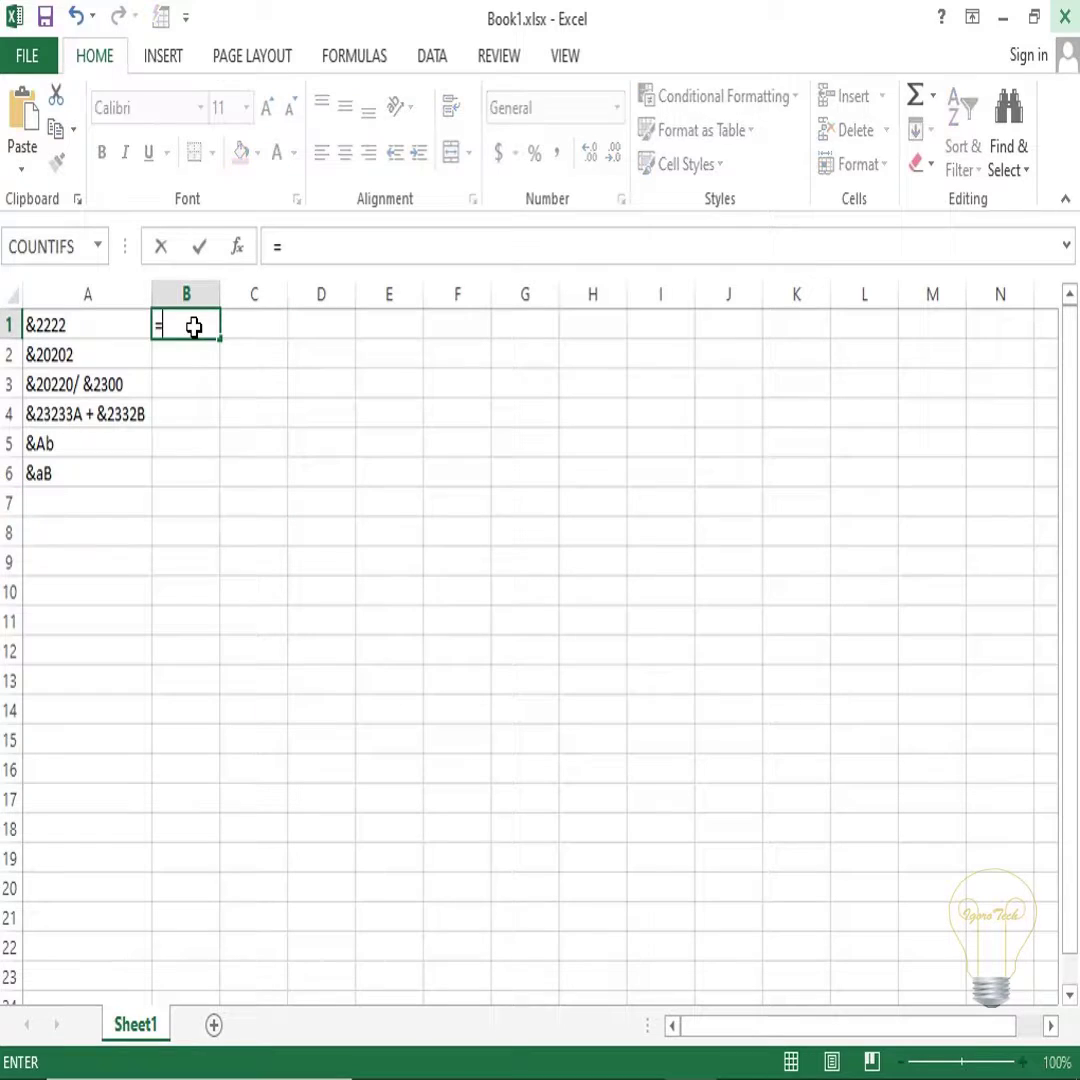
text(sub)
key(Tab)
click(58, 325)
text(,)
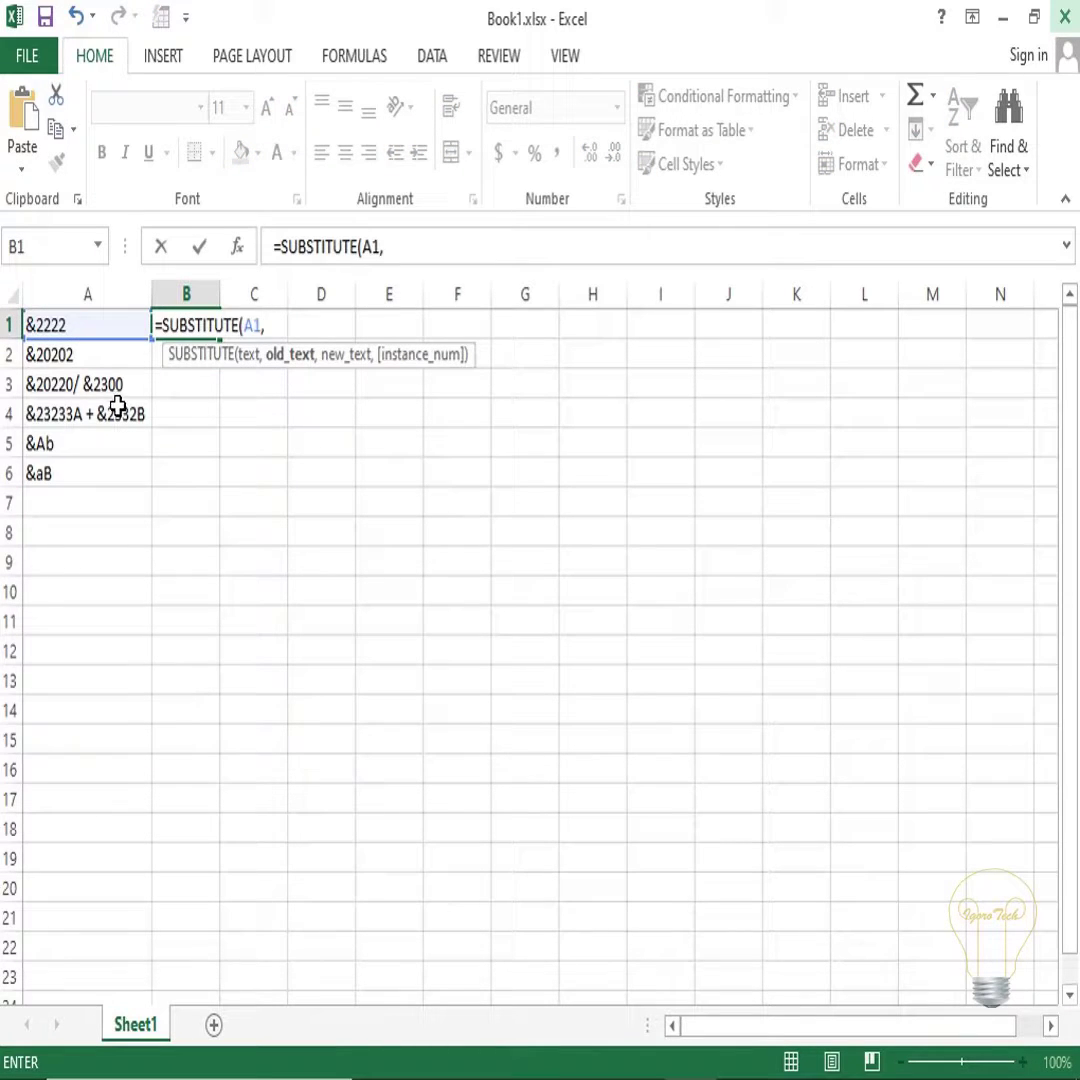
text("&","")
key(Return)
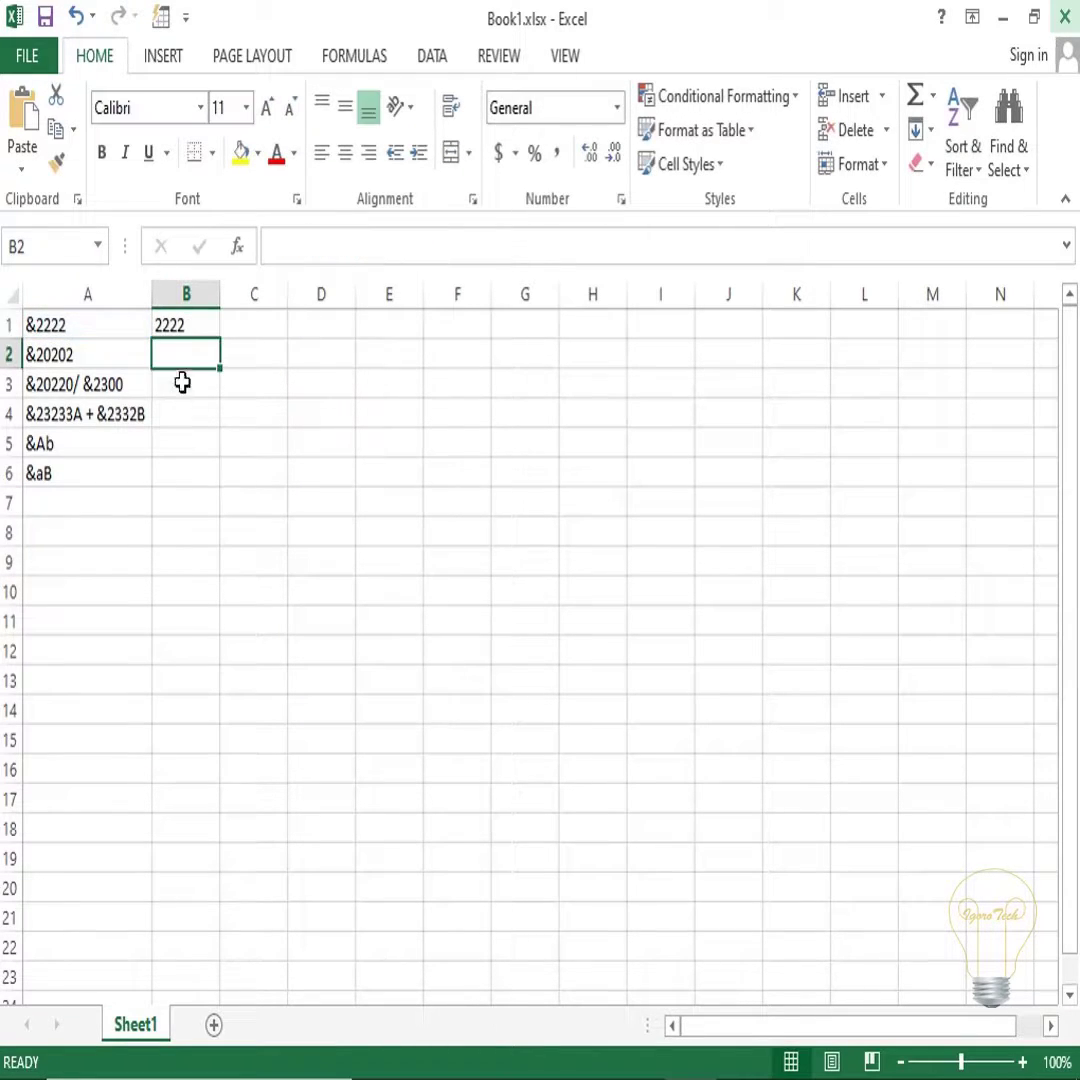
Step: Fill the formula down to B6, autofit column B and review the results in B1 and B2
click(205, 332)
drag(221, 340, 229, 497)
double_click(221, 294)
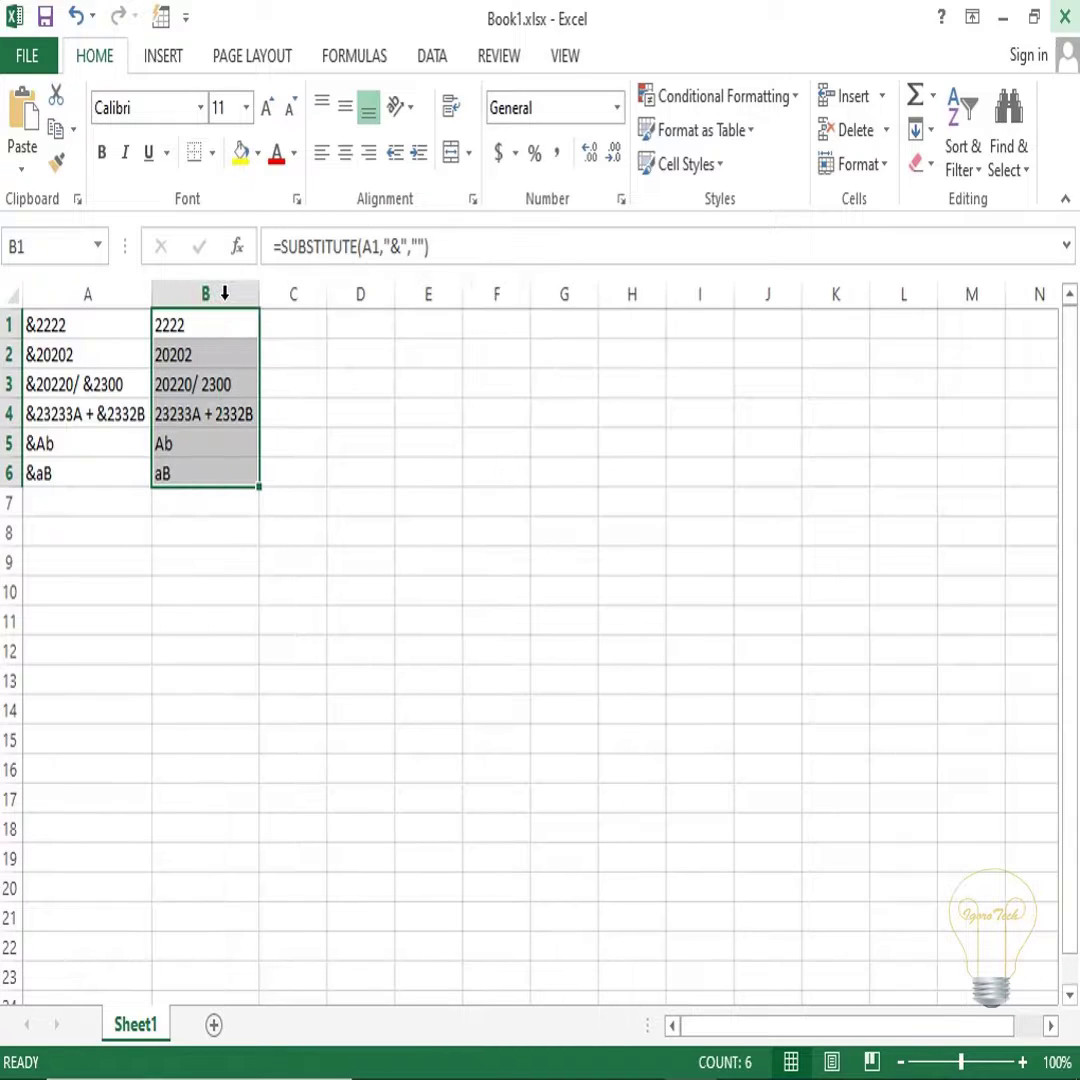
click(279, 389)
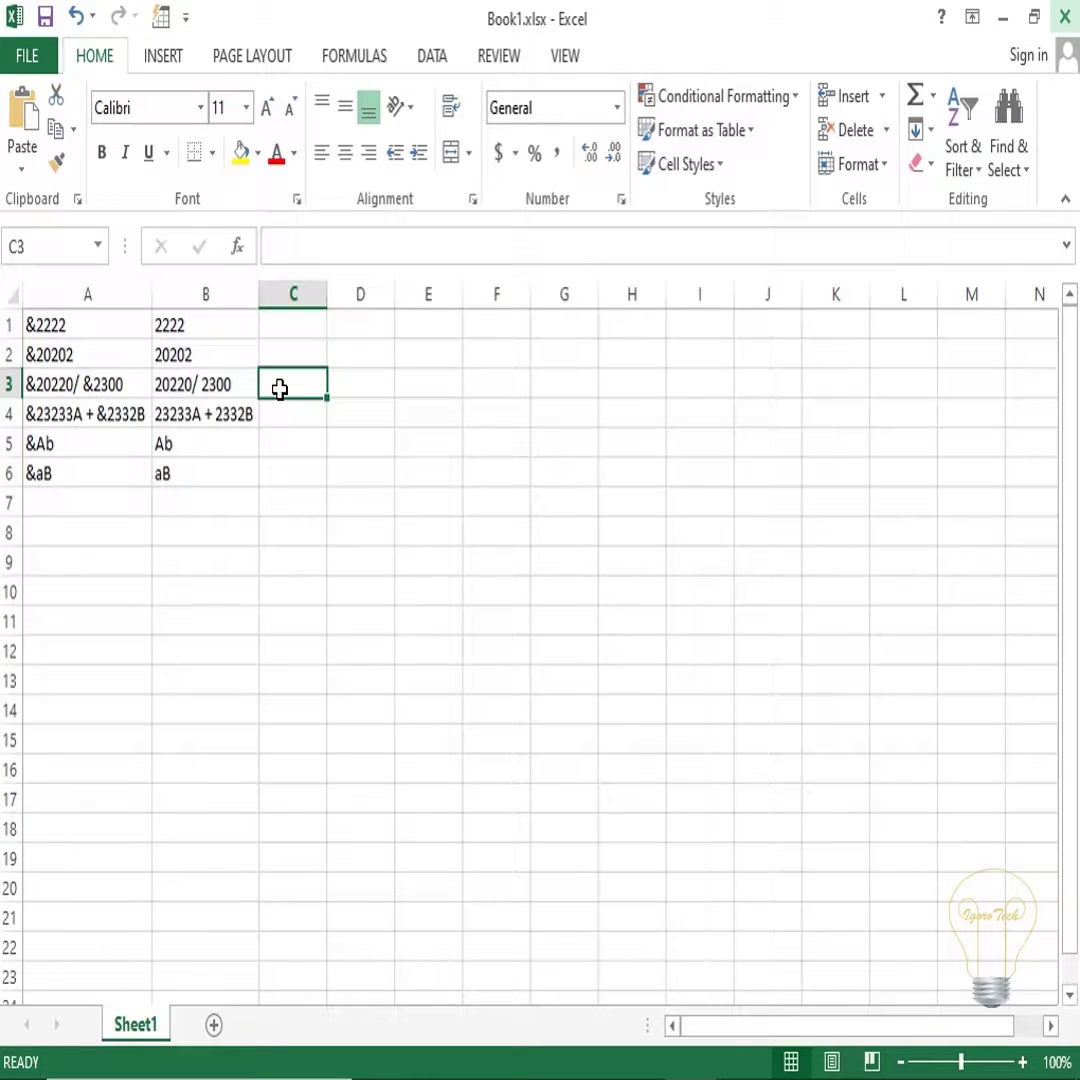
click(203, 324)
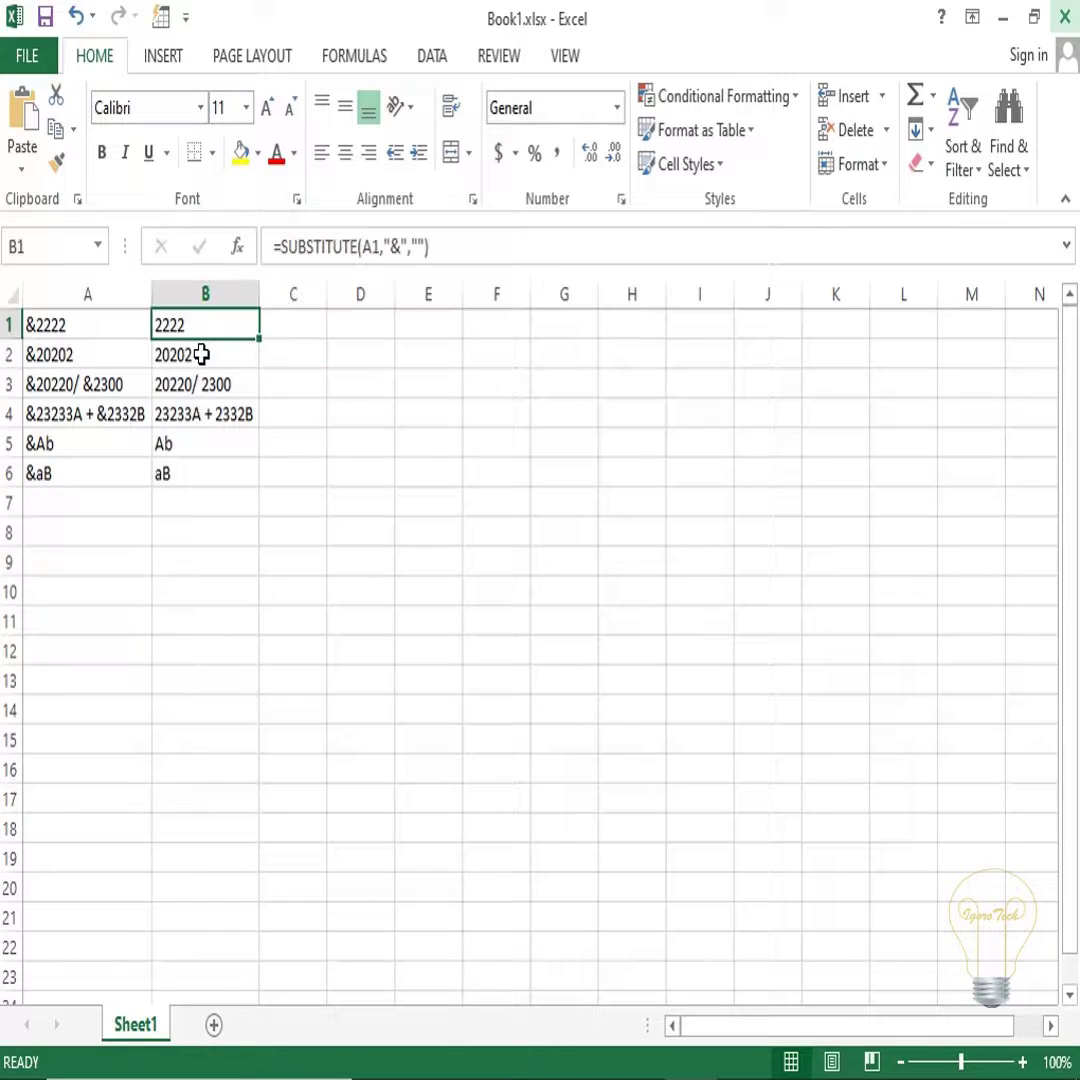
click(203, 354)
click(241, 317)
Step: Wrap B1 as =VALUE(SUBSTITUTE(A1,"&","")) so it returns the number 2222
click(281, 245)
text(val)
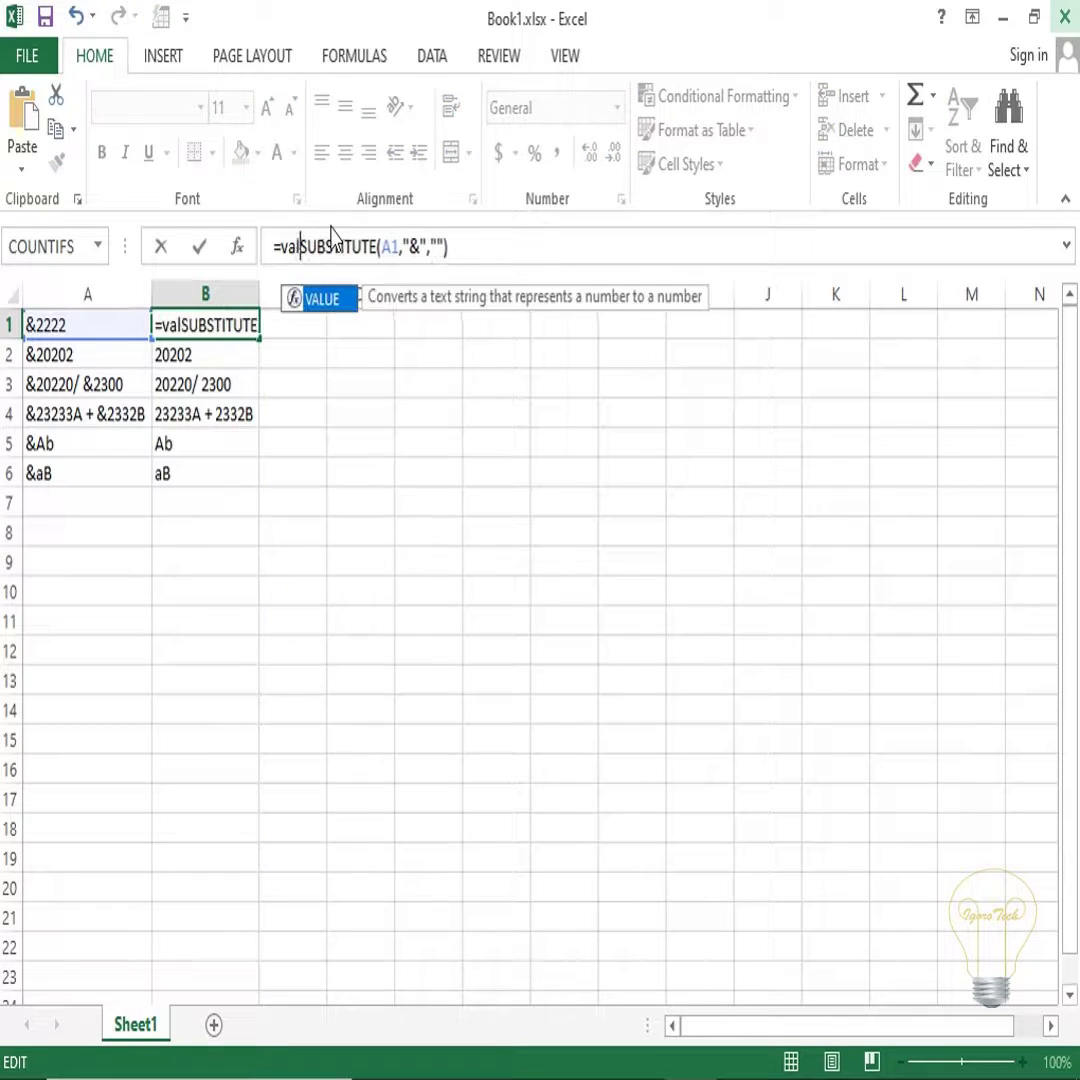
text(ue()
key(End)
text())
key(Return)
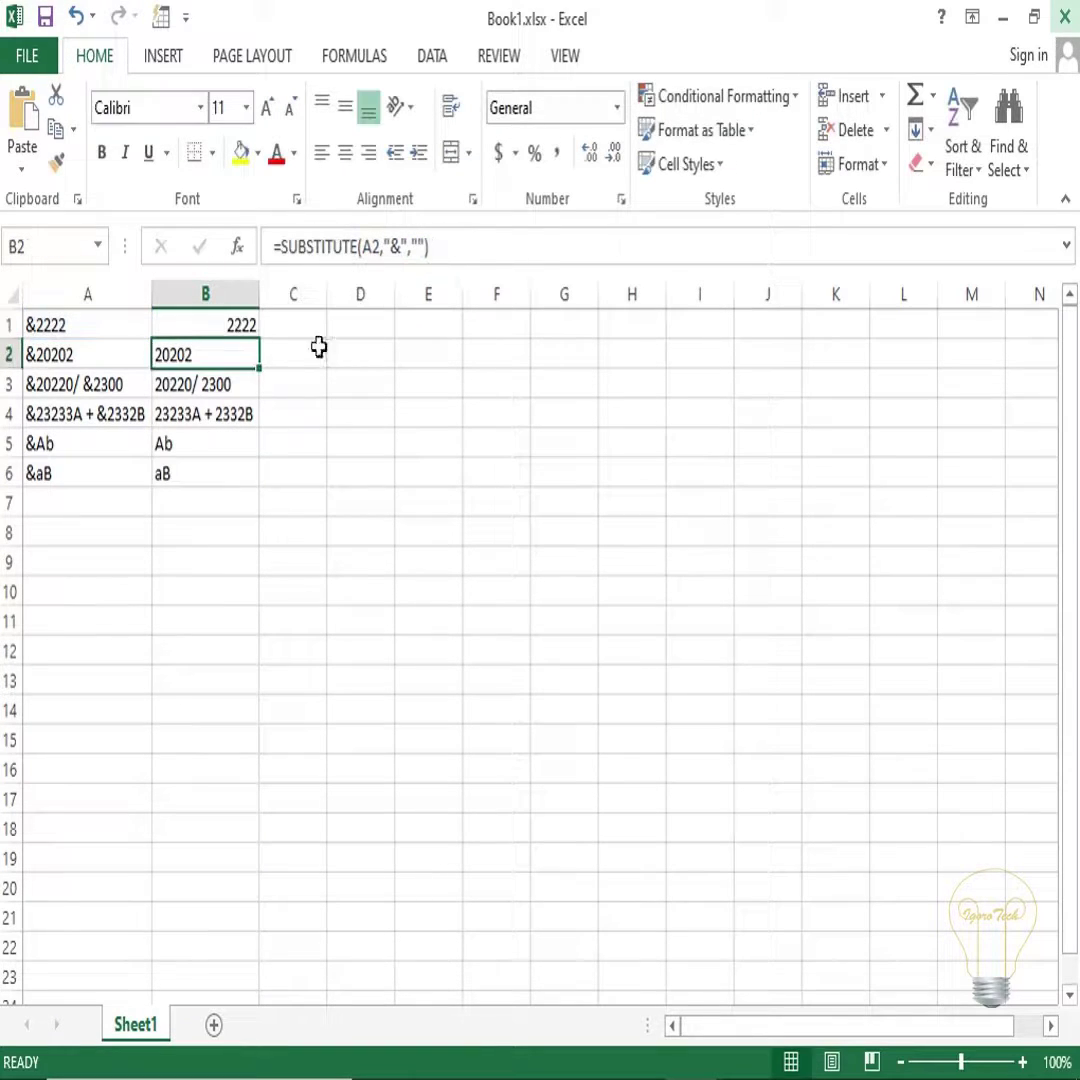
click(231, 319)
Step: Append +0 to B2's SUBSTITUTE formula so it returns the number 20202, then compare both cells
click(248, 350)
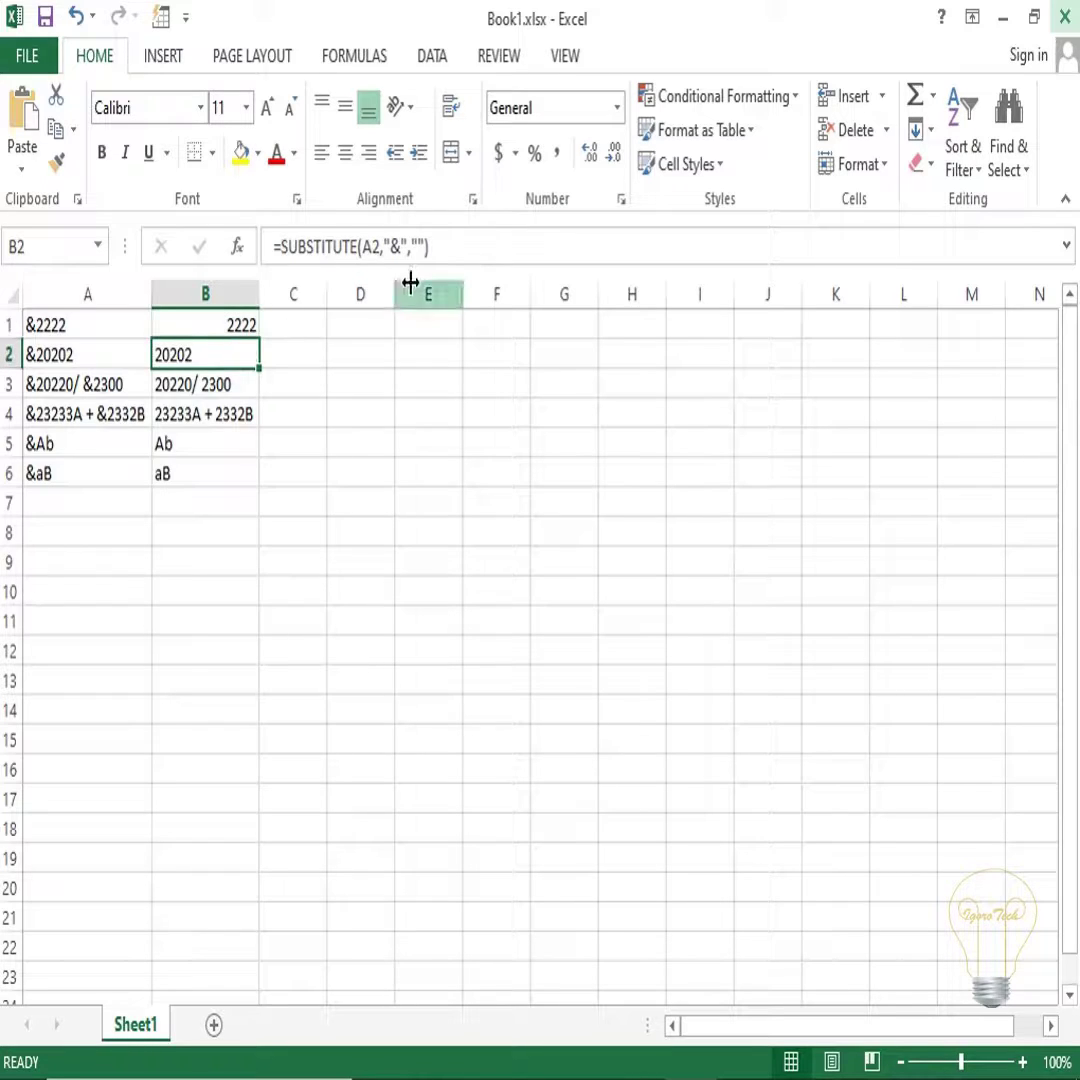
click(445, 246)
text(+0)
key(Return)
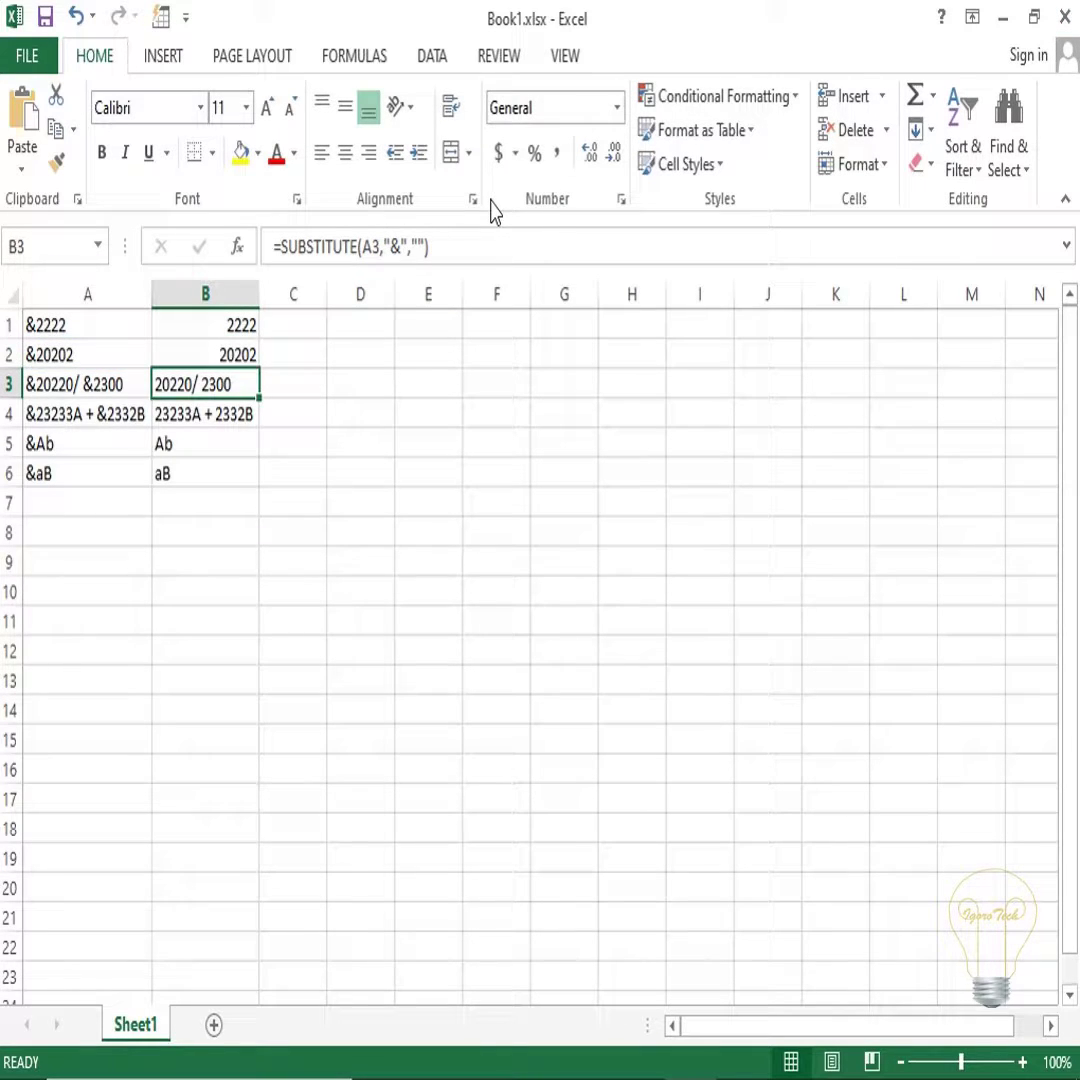
click(245, 350)
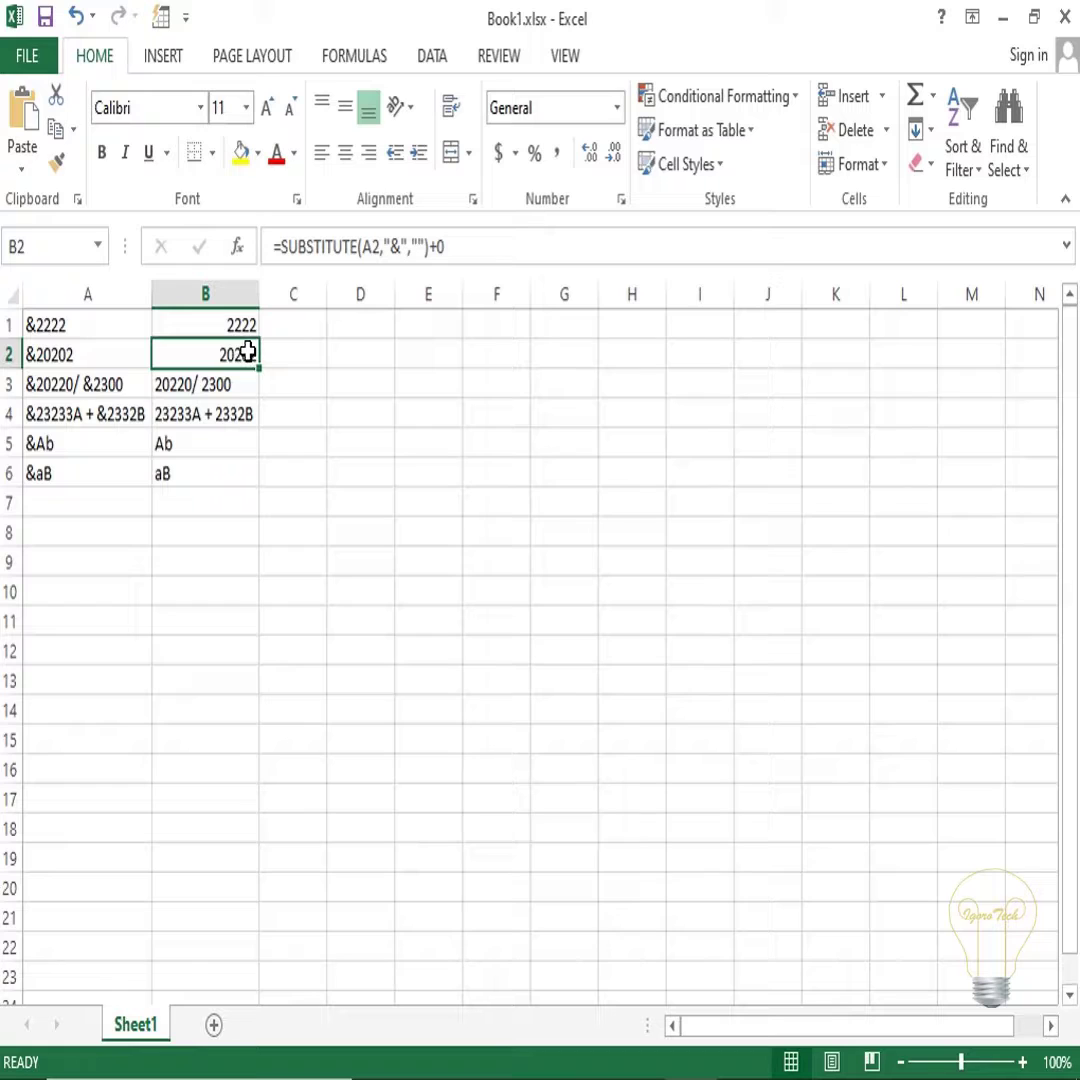
click(242, 324)
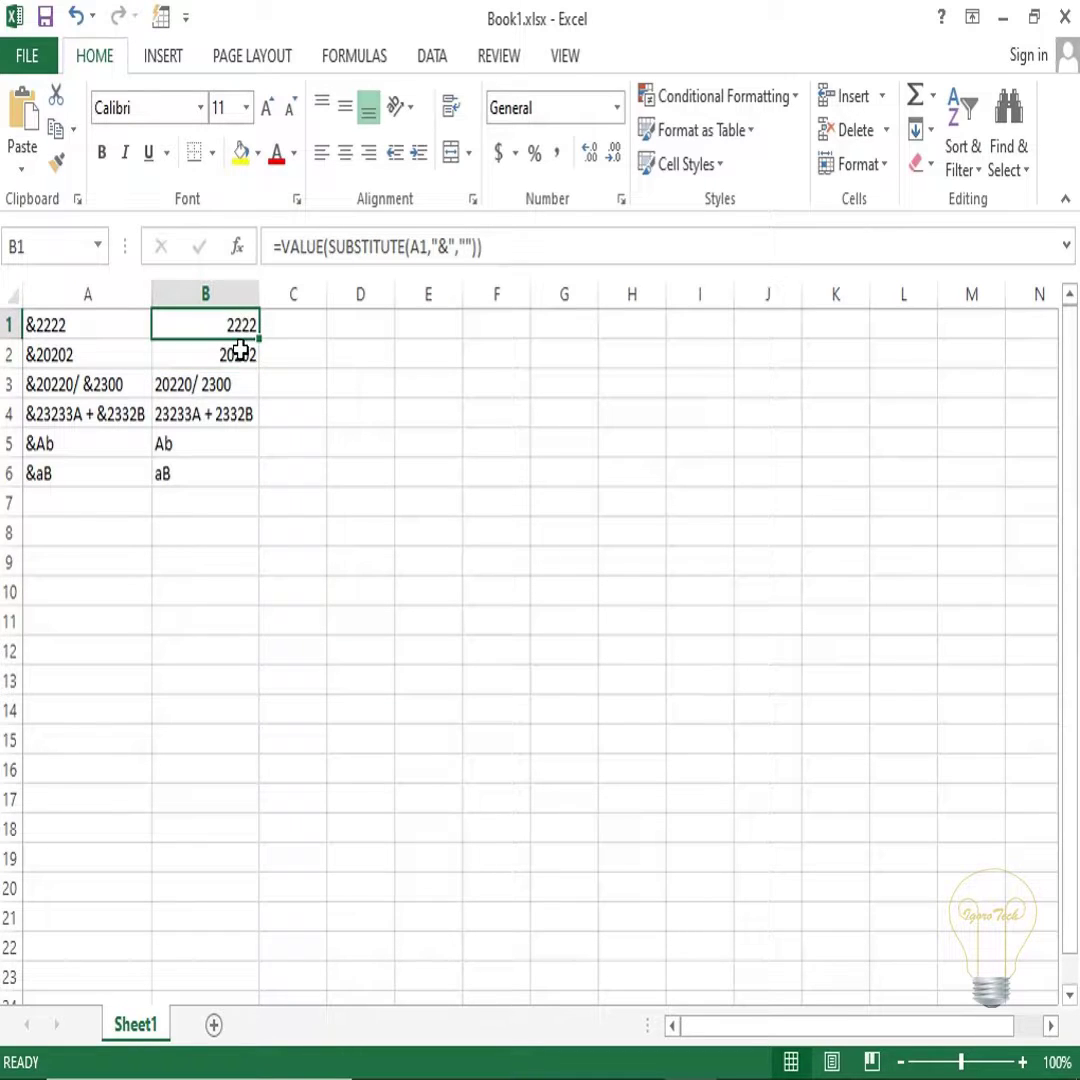
click(240, 354)
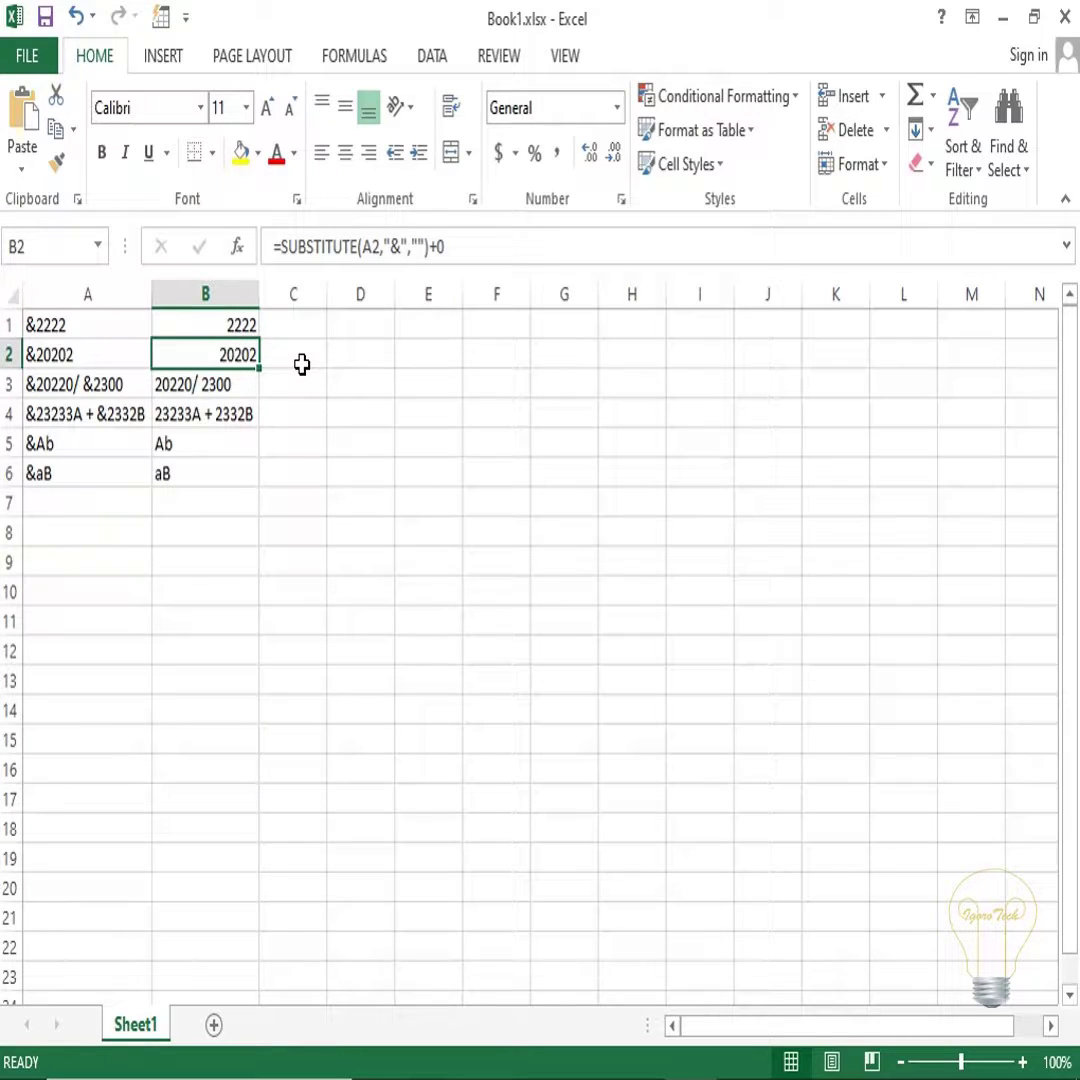